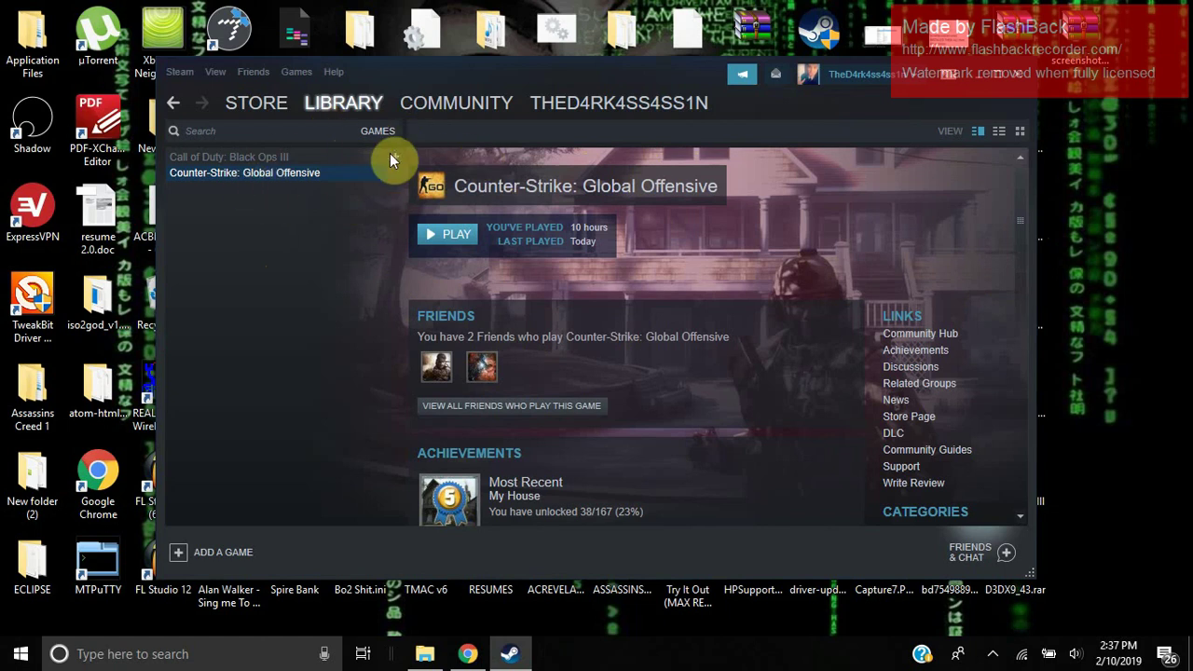
# Step: Launch Counter-Strike: Global Offensive from the Steam library
pyautogui.moveTo(351, 110)
pyautogui.moveTo(1022, 217)
pyautogui.mouseDown()
pyautogui.moveTo(1010, 240)
pyautogui.moveTo(1023, 212)
pyautogui.mouseUp()
pyautogui.click(458, 234)
# Step: Pass the Shrinkearn 'I'm not a robot' check and follow Get Link after the countdown
pyautogui.click(466, 656)
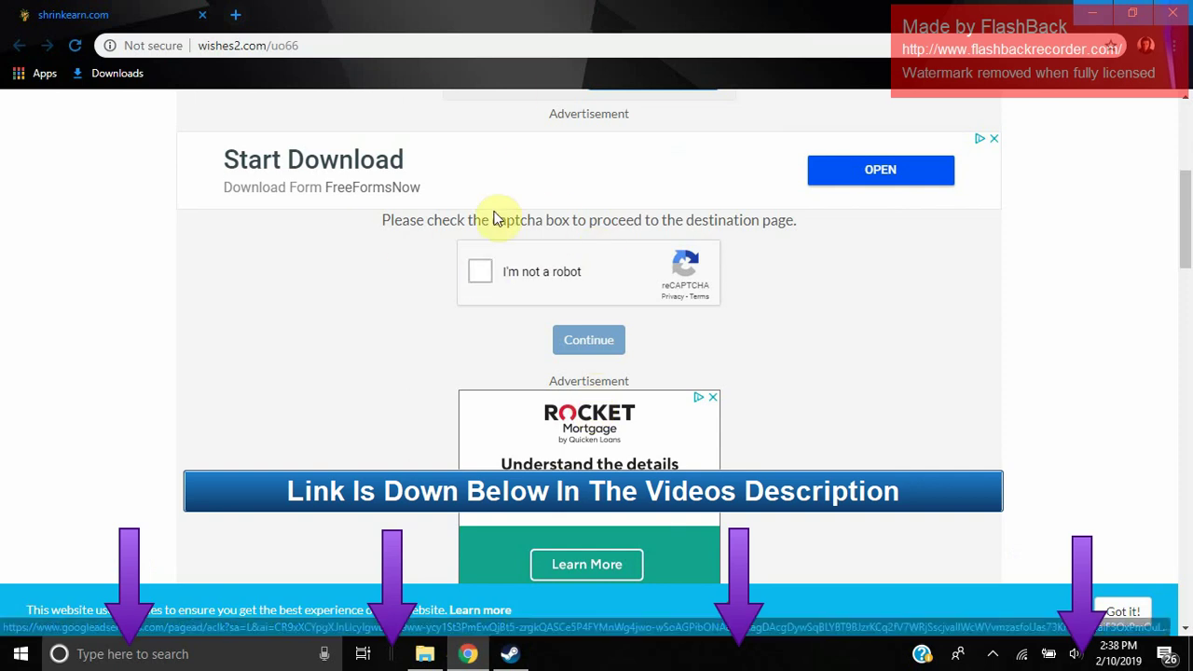
pyautogui.click(479, 272)
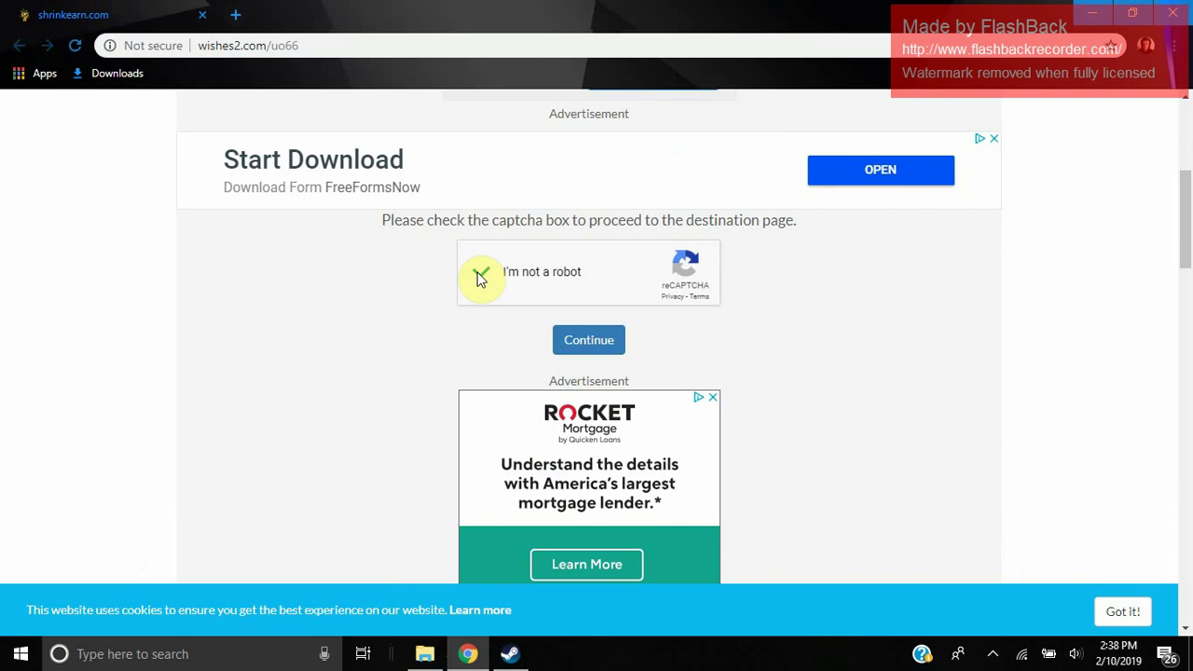
pyautogui.click(592, 343)
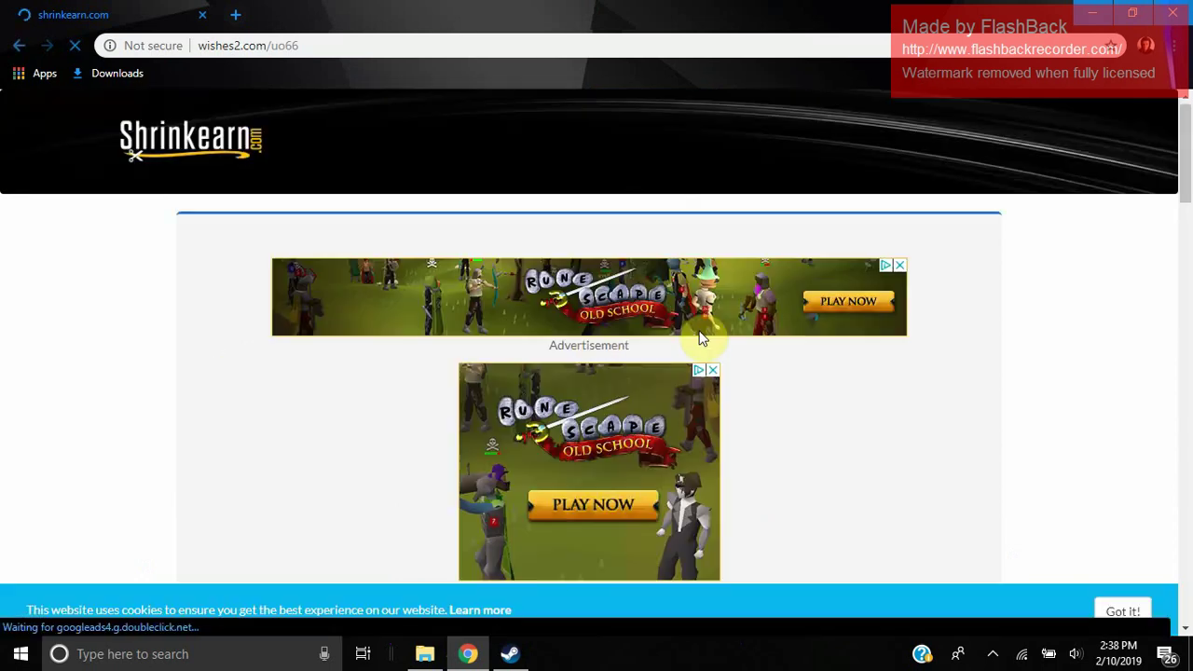
pyautogui.scroll(-5, 1113, 349)
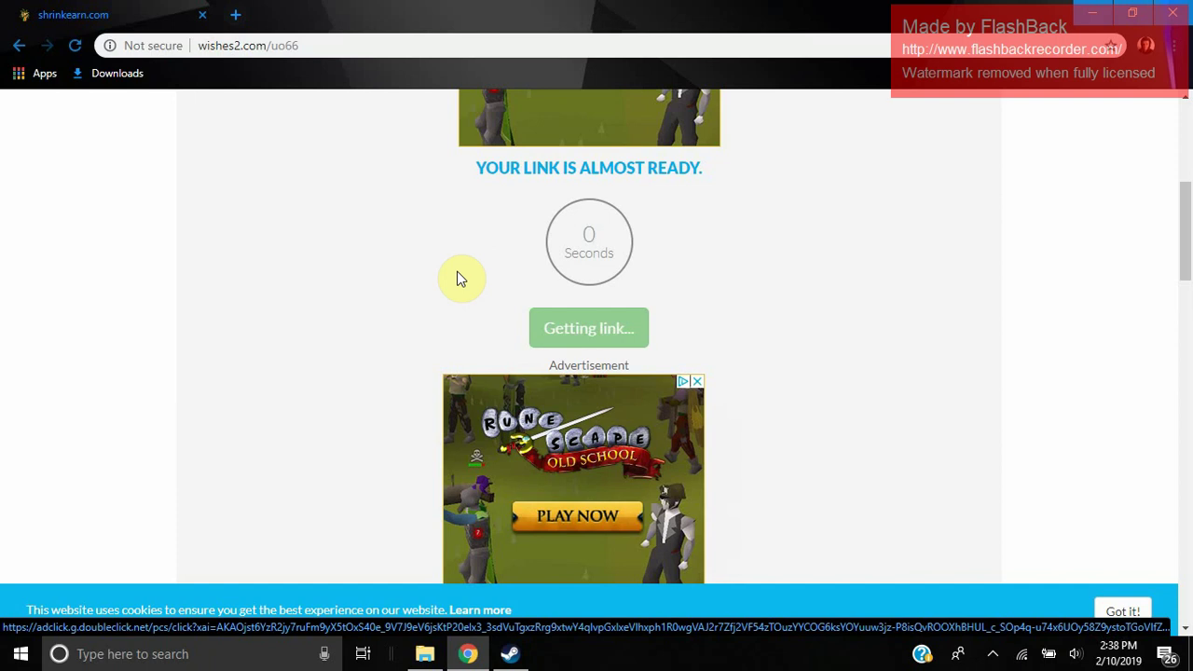
pyautogui.click(590, 333)
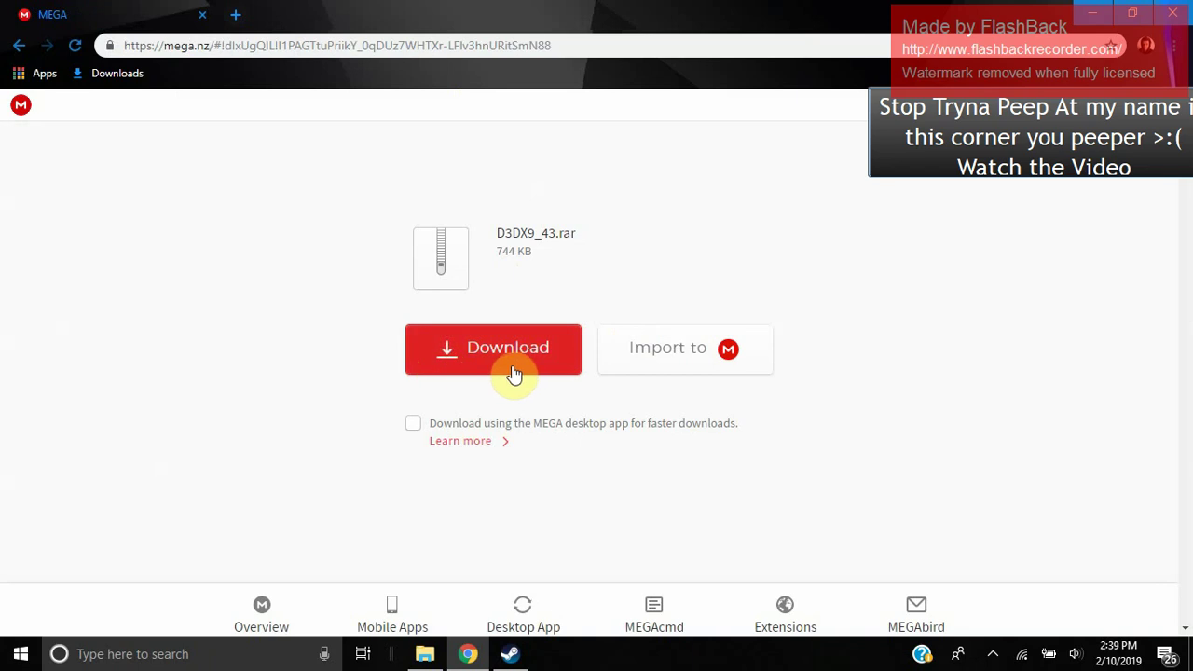
# Step: Download D3DX9_43.rar (744 KB) from MEGA and open it from Chrome's download bar
pyautogui.click(518, 372)
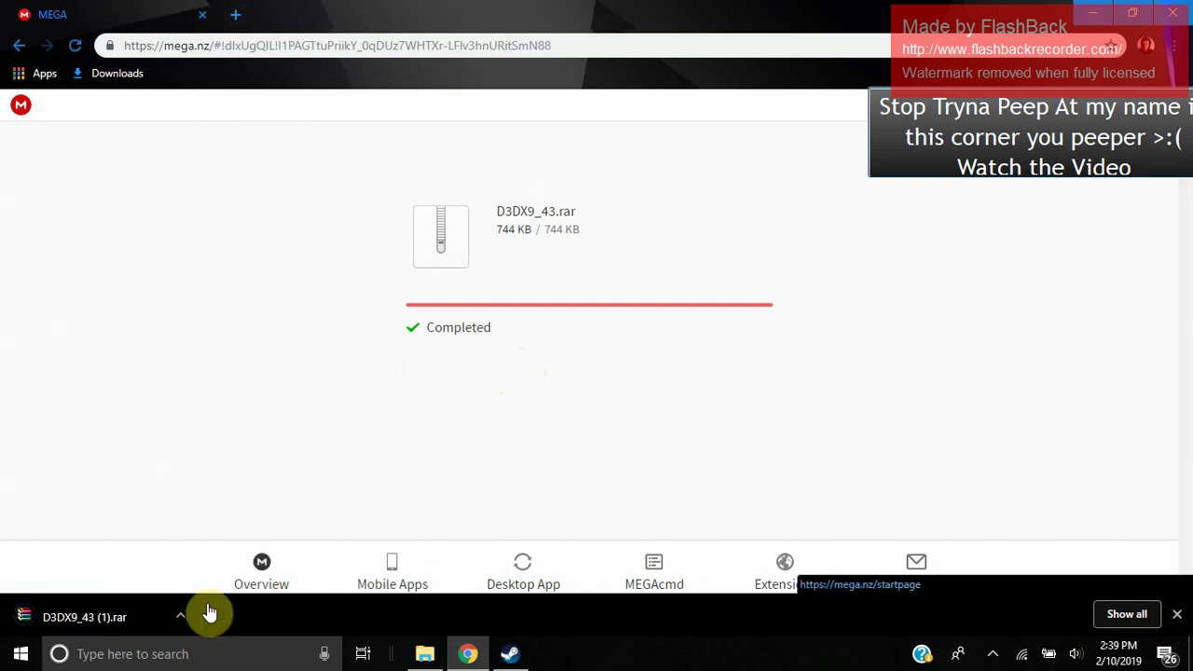
pyautogui.click(180, 616)
# Step: Extract D3DX9_43.dll to the Desktop with Yes to All replacing the old copy, then close WinRAR
pyautogui.click(241, 509)
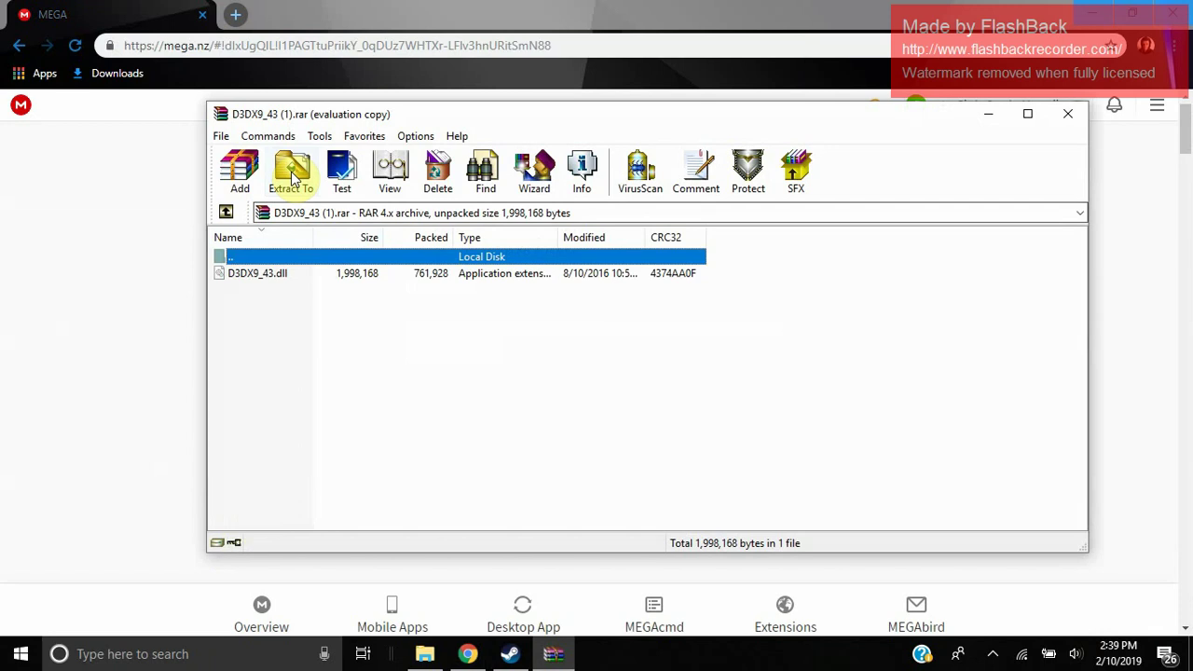
pyautogui.click(781, 266)
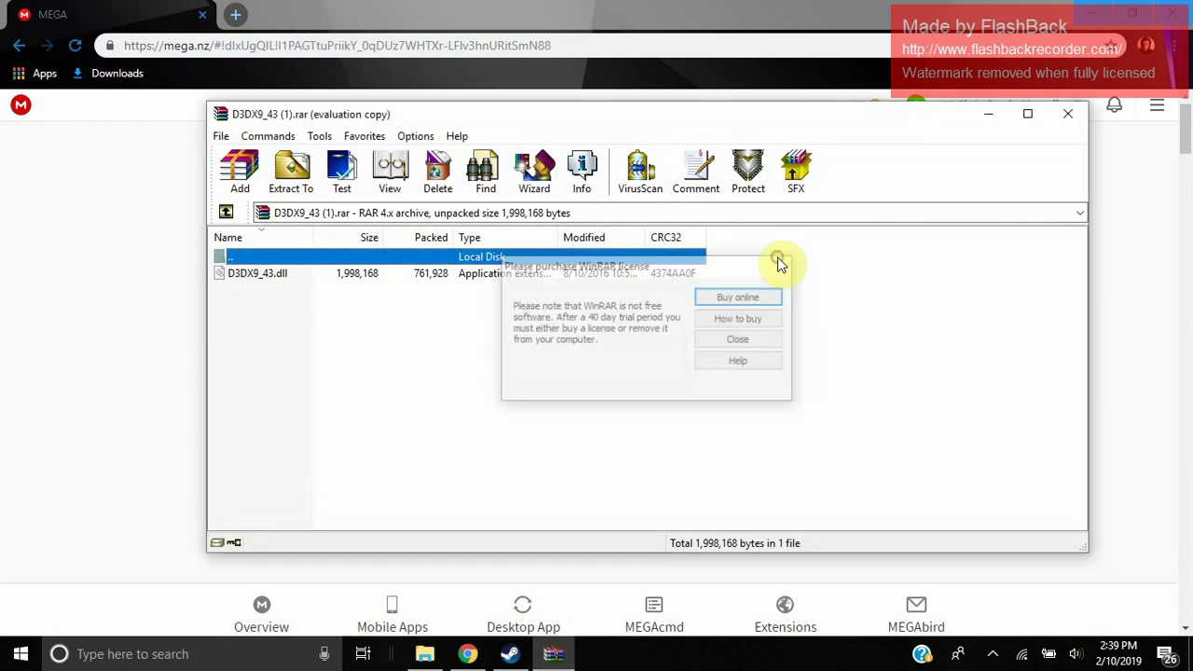
pyautogui.click(285, 172)
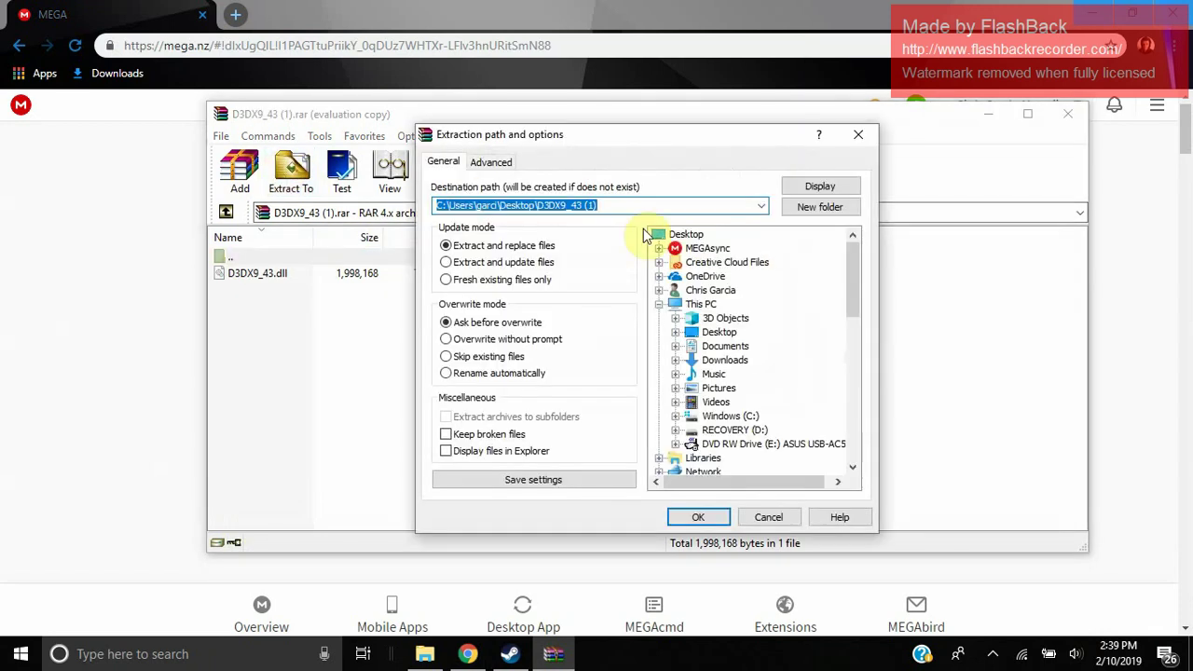
pyautogui.click(686, 235)
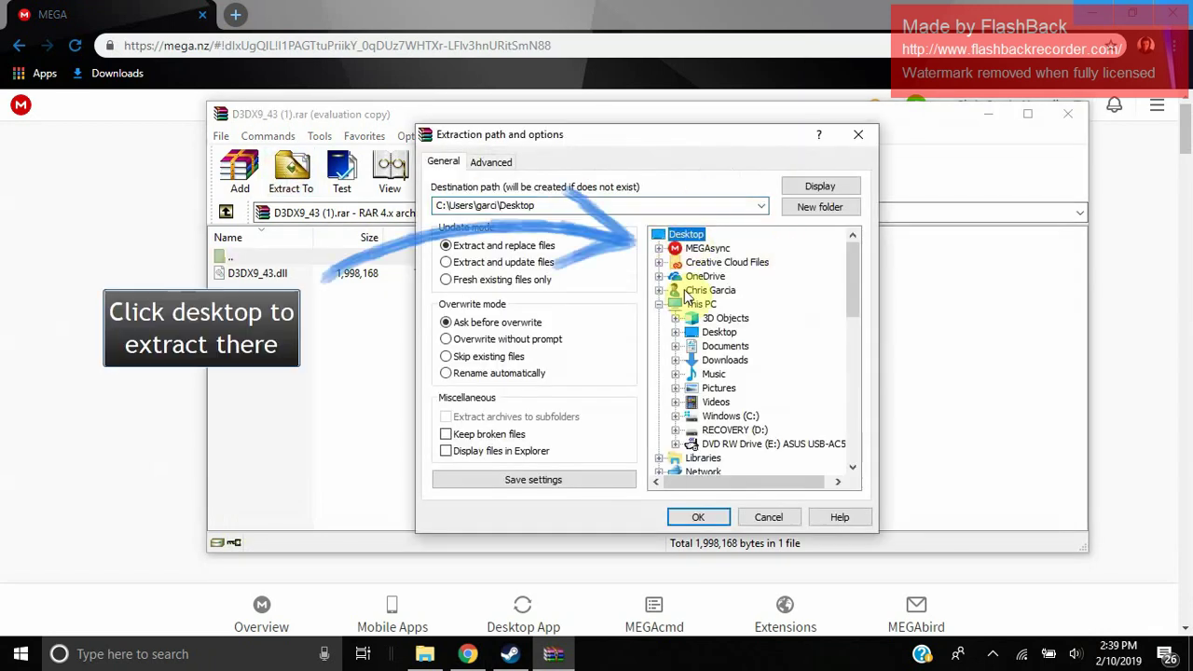
pyautogui.click(701, 517)
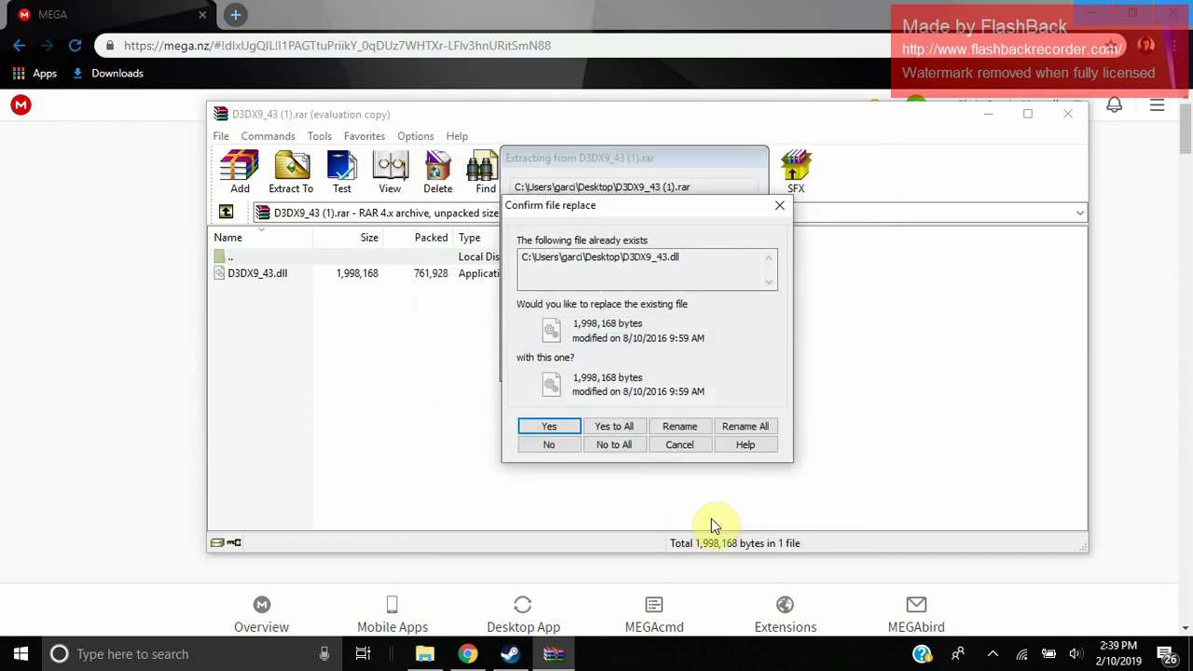
pyautogui.click(626, 425)
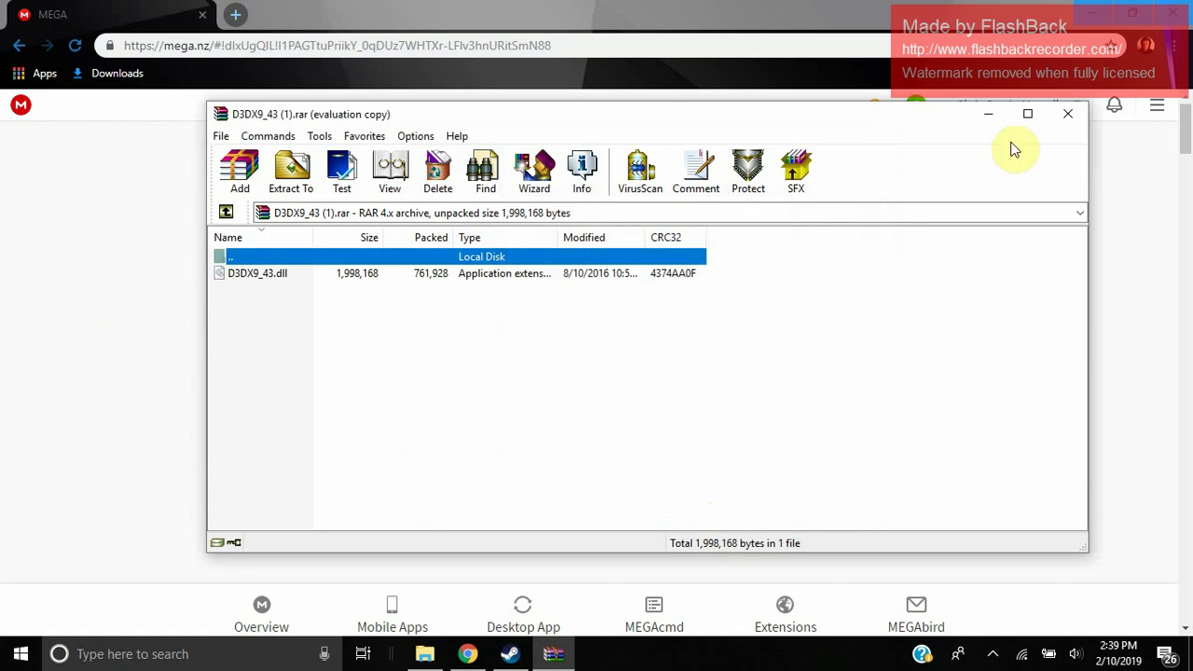
pyautogui.hotkey('alt', 'F4')
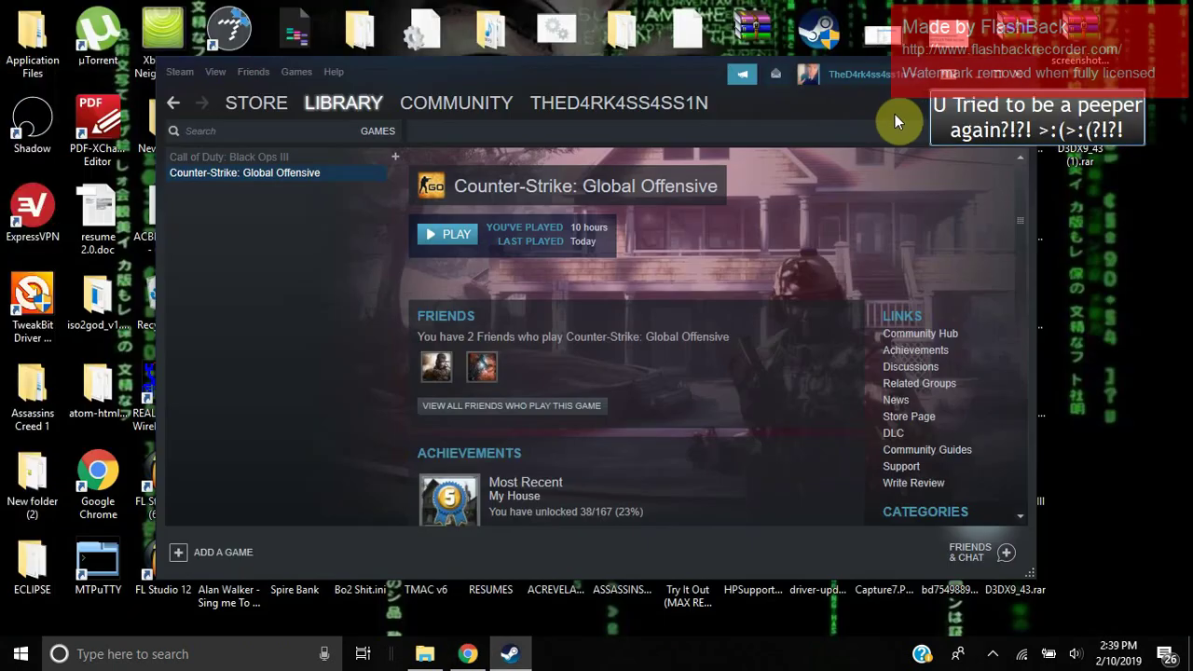
# Step: Maximize File Explorer and browse This PC > Windows (C:) > Windows folder
pyautogui.click(424, 654)
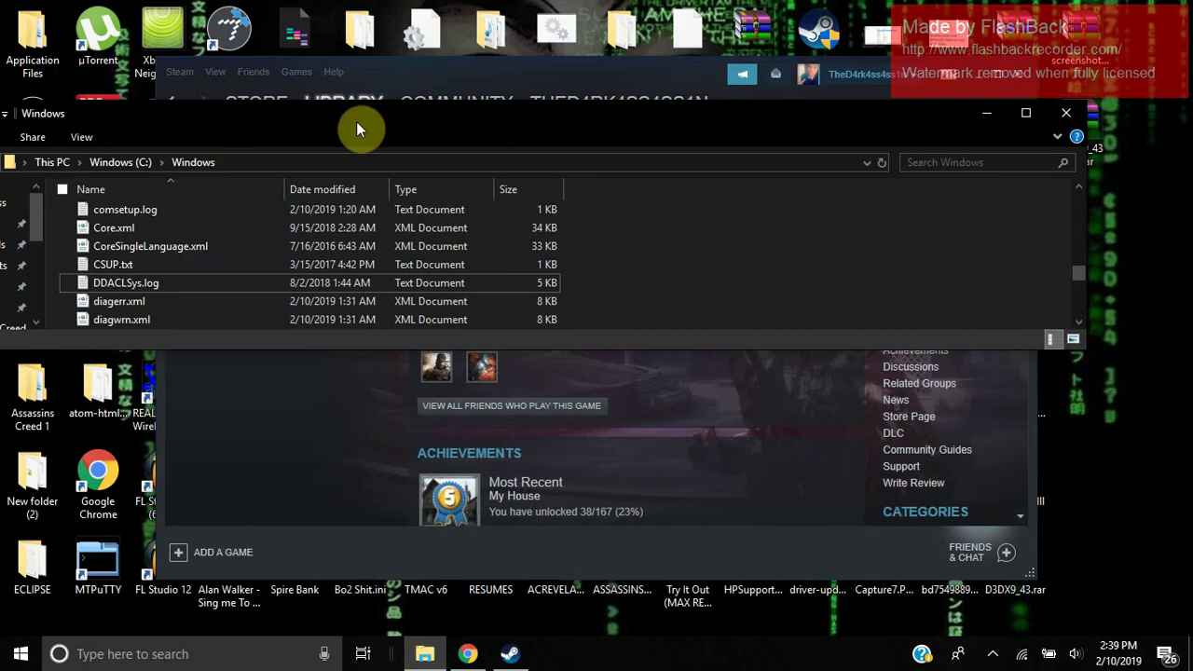
pyautogui.click(1032, 114)
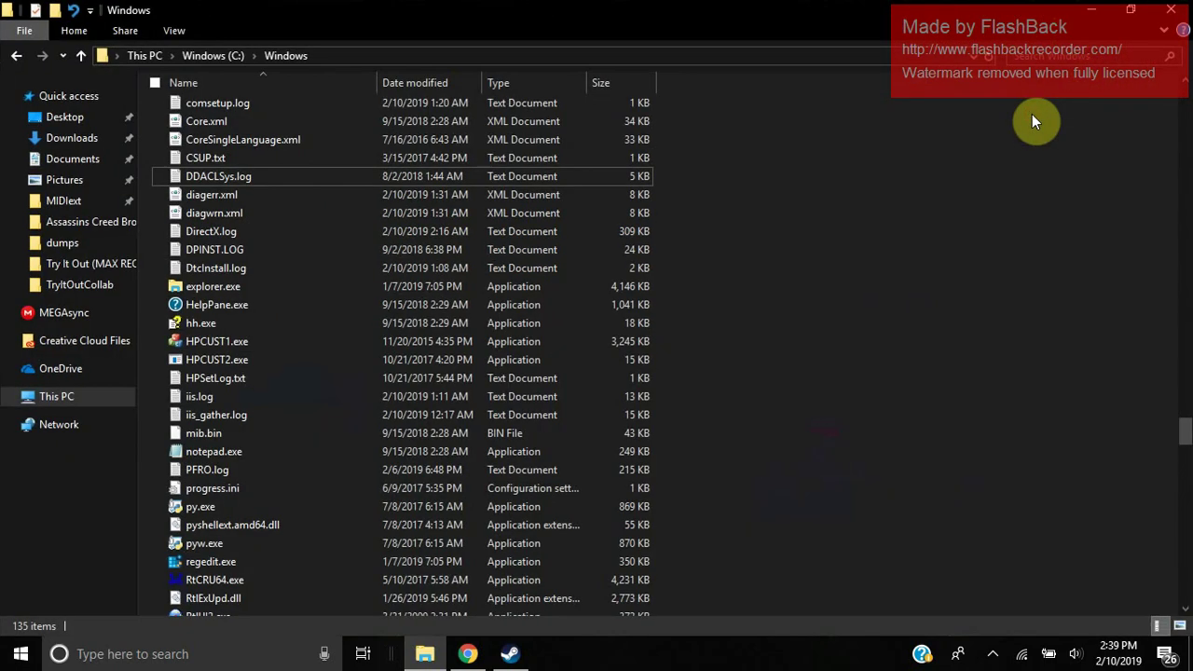
pyautogui.click(69, 399)
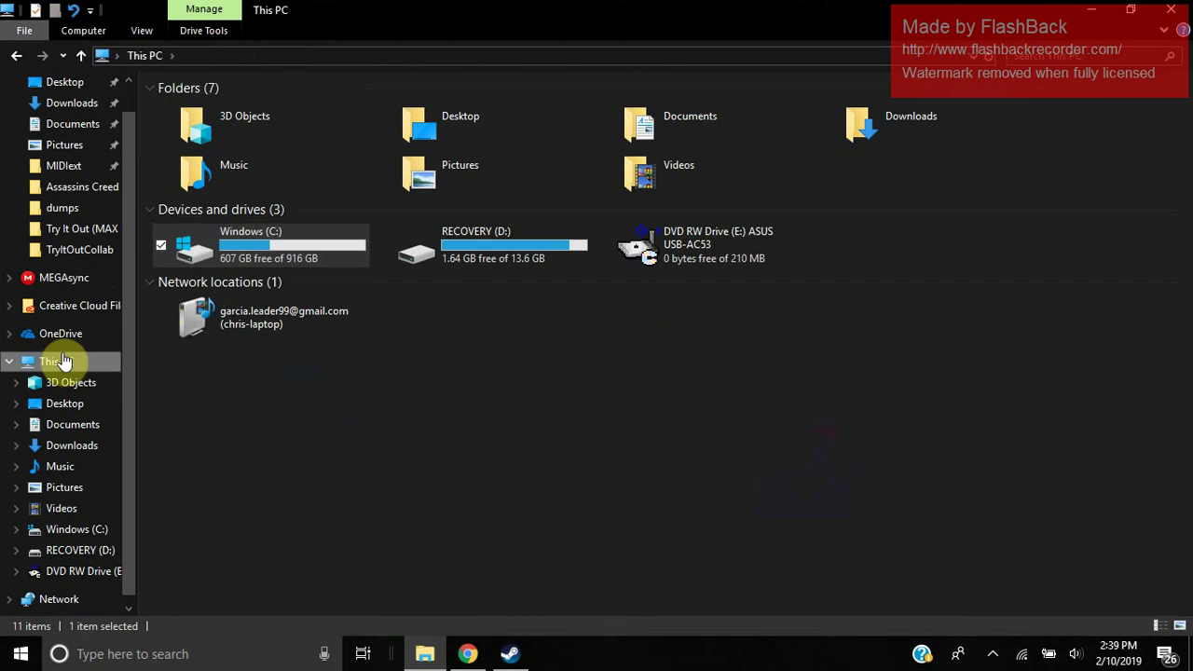
pyautogui.doubleClick(282, 257)
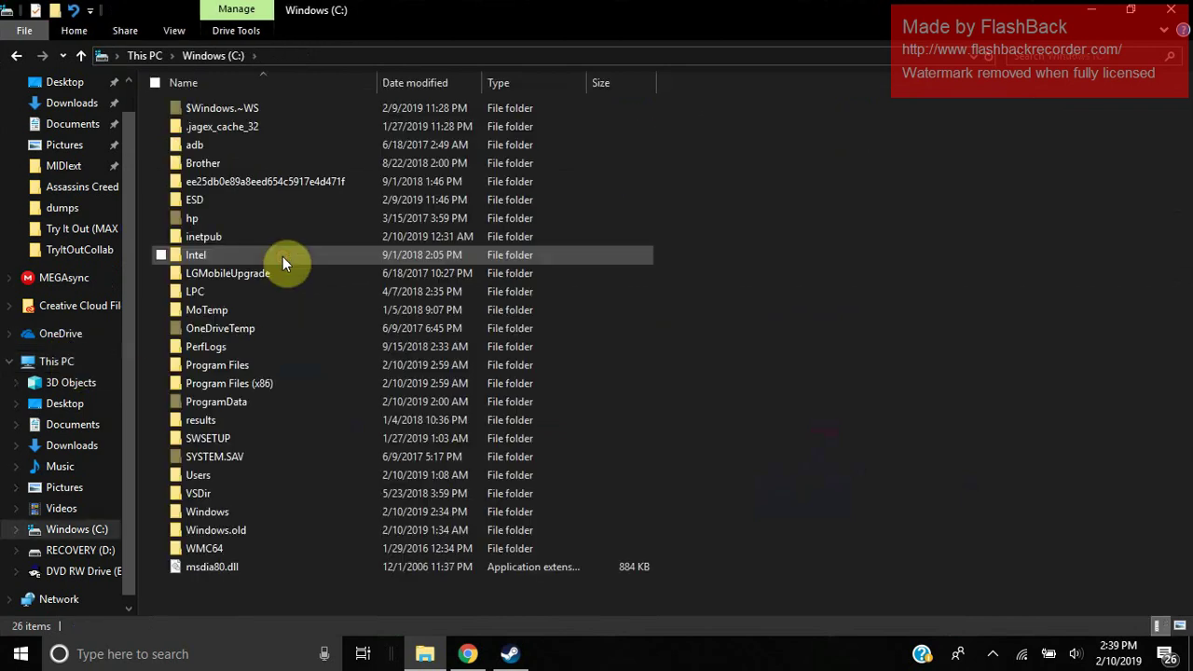
pyautogui.click(237, 512)
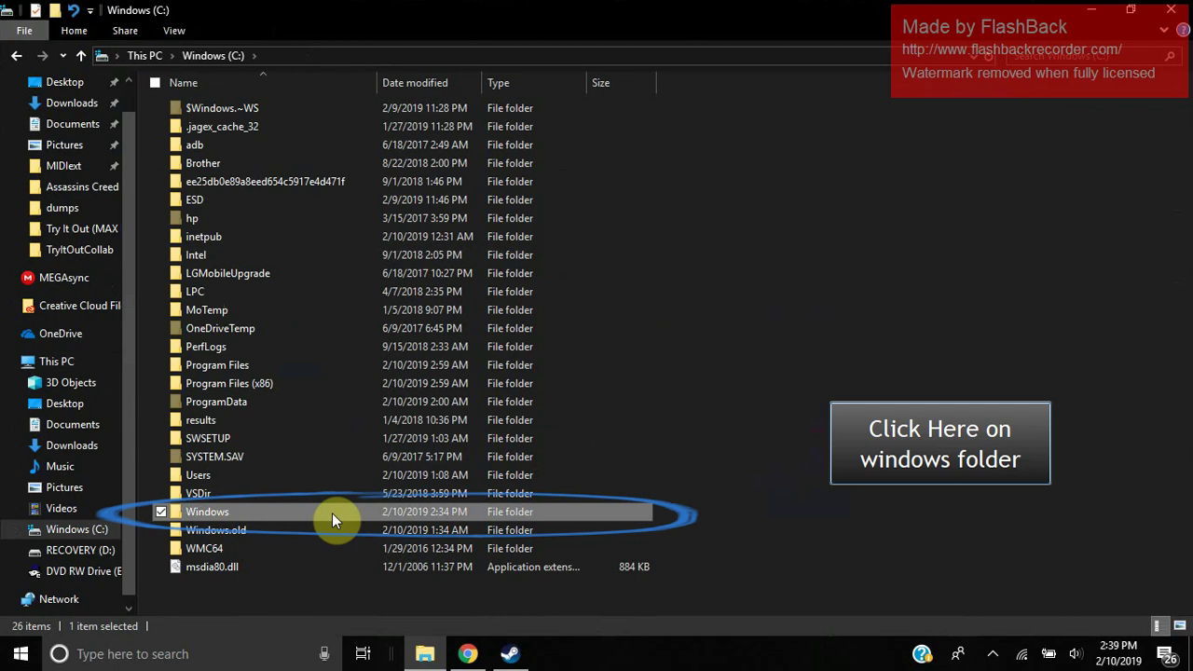
pyautogui.doubleClick(304, 510)
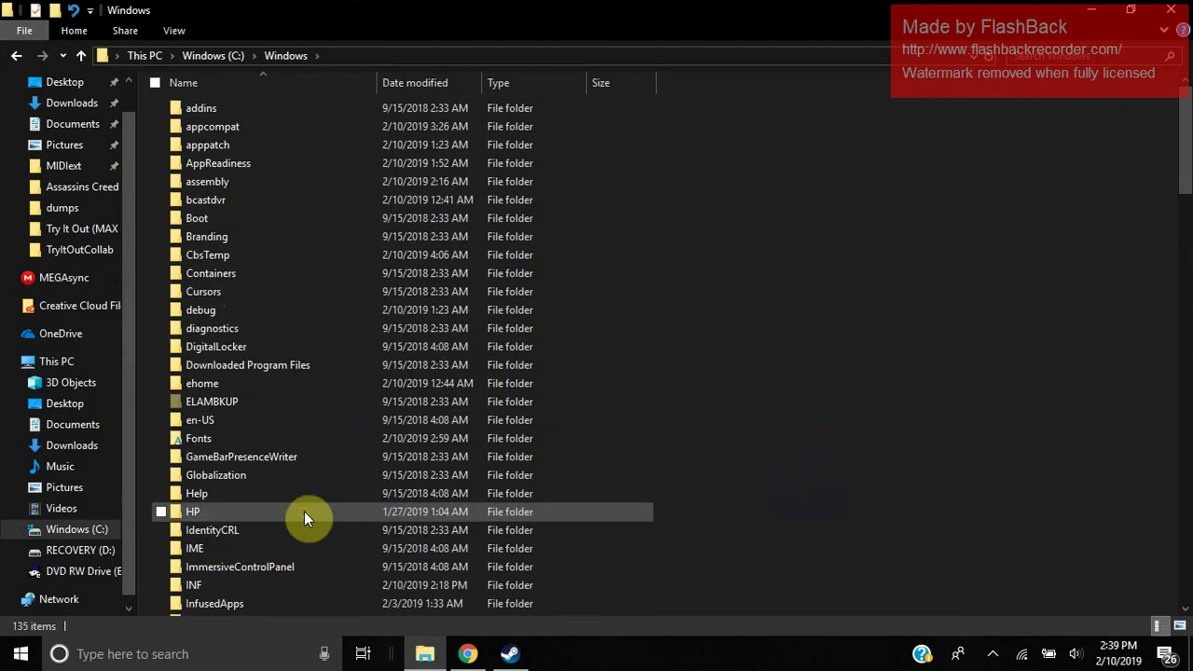
pyautogui.scroll(-20, 807, 402)
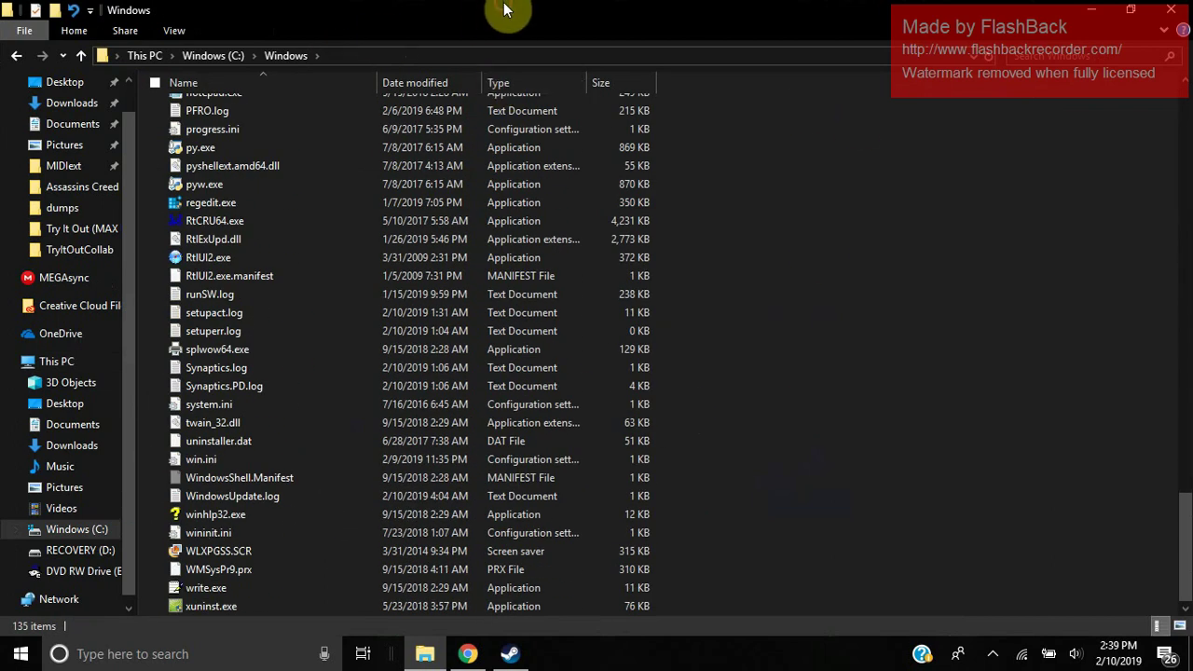
# Step: Restore File Explorer and minimize Steam to uncover the desktop icons
pyautogui.moveTo(497, 13); pyautogui.dragTo(307, 156)
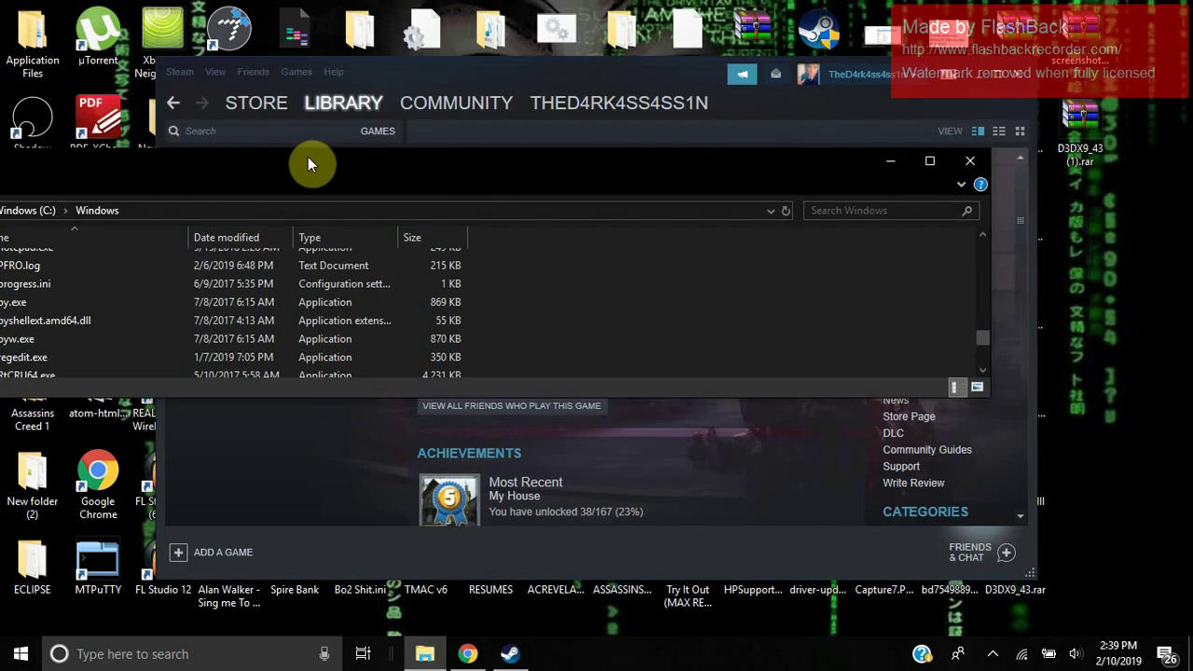
pyautogui.click(979, 77)
pyautogui.click(979, 76)
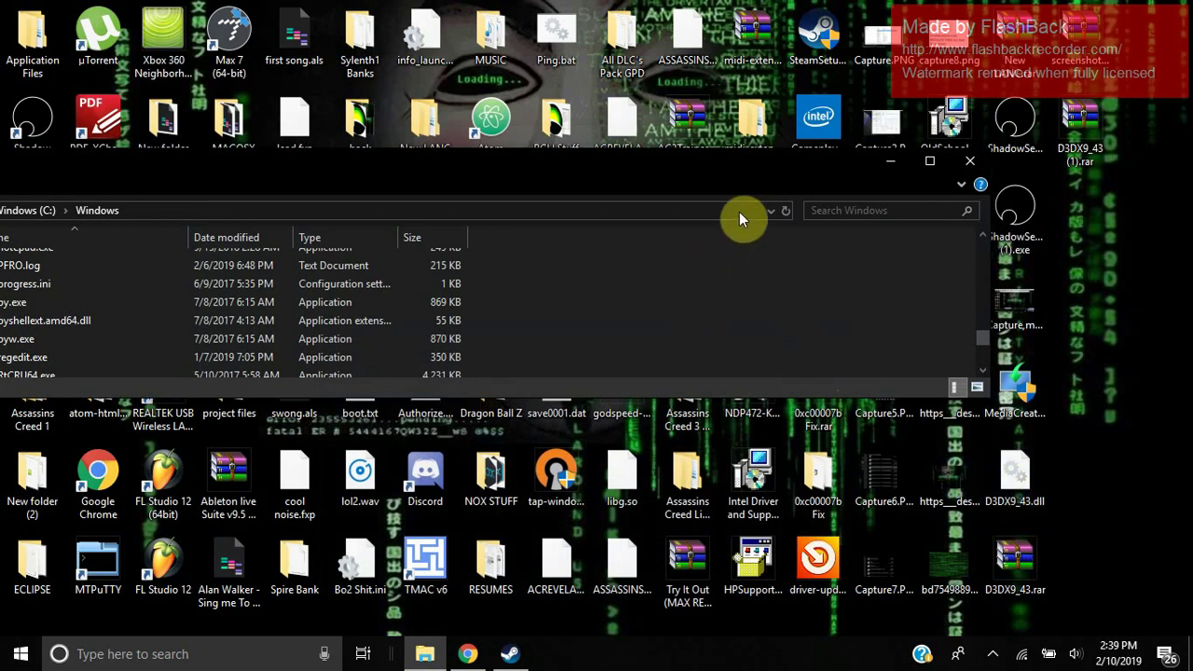
# Step: Move D3DX9_43.dll from the Desktop into C:\Windows, granting administrator permission
pyautogui.click(1032, 473)
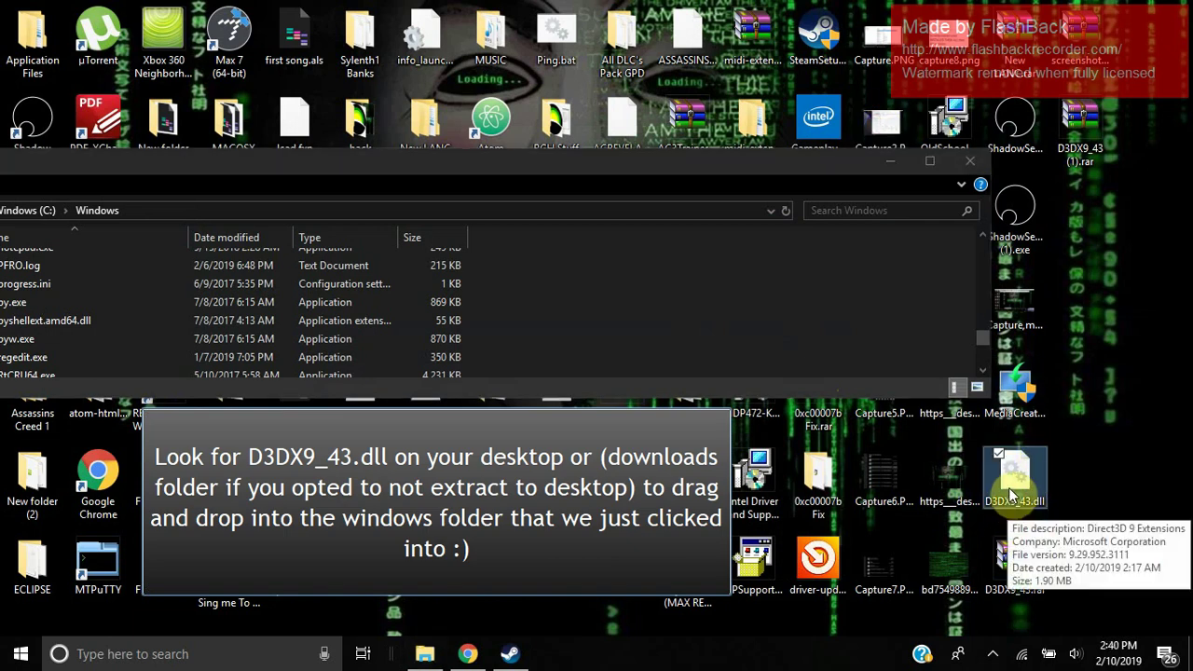
pyautogui.moveTo(1023, 478); pyautogui.dragTo(574, 333)
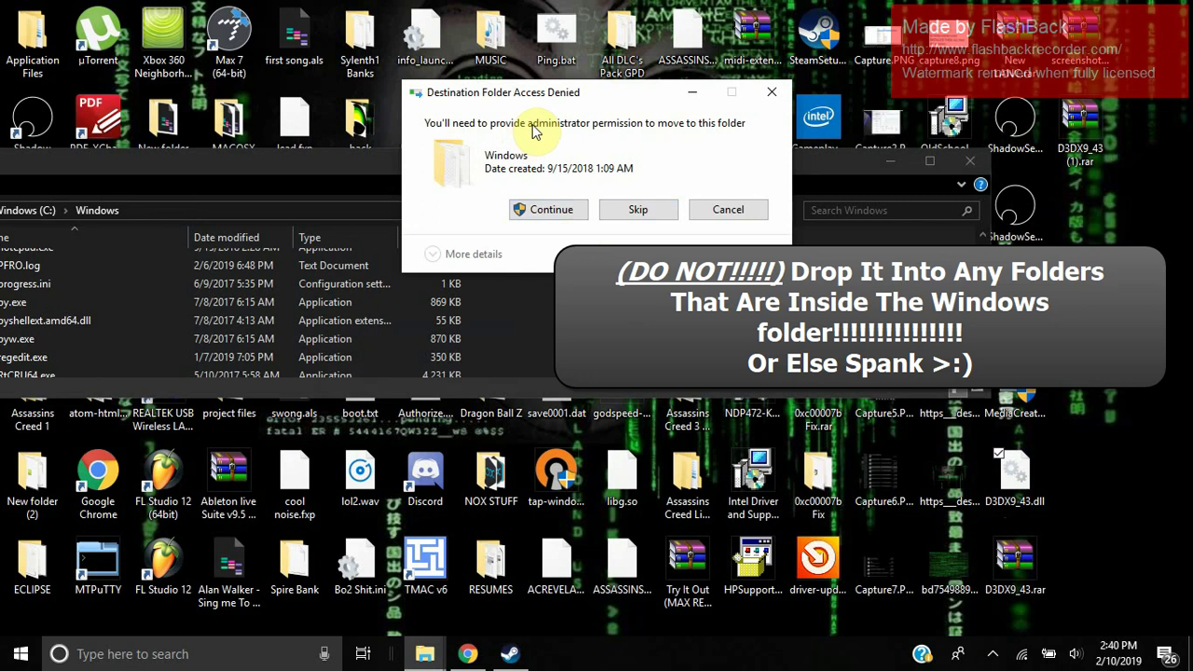
pyautogui.click(548, 208)
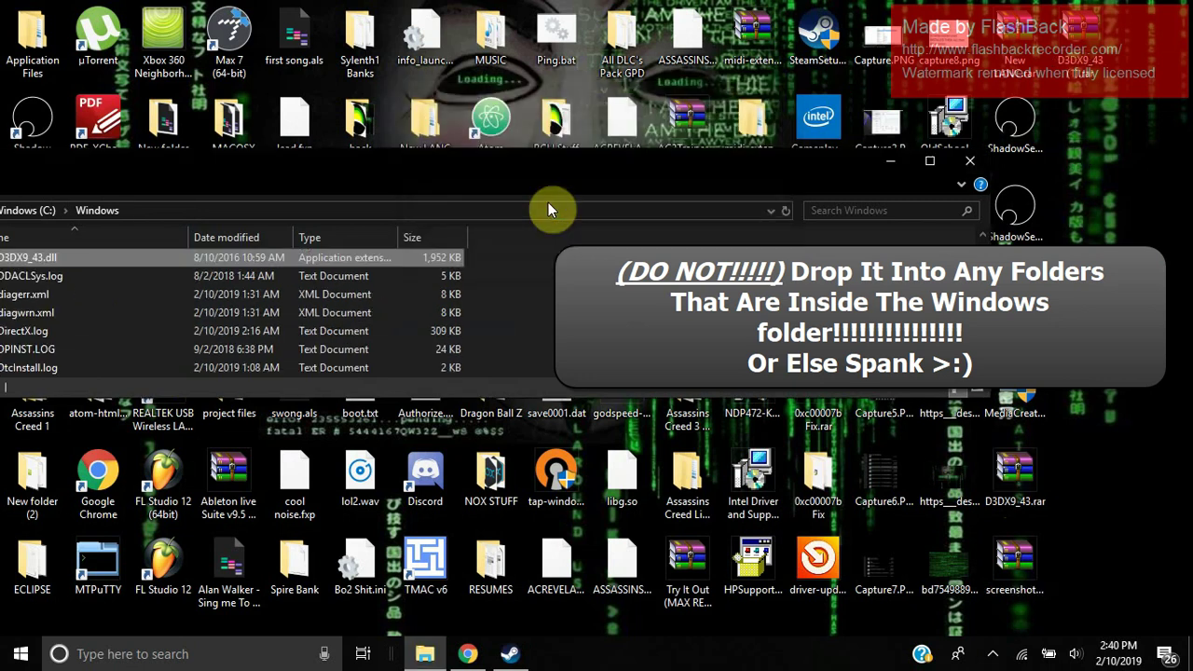
pyautogui.moveTo(456, 175)
pyautogui.mouseDown()
pyautogui.moveTo(628, 165)
pyautogui.moveTo(634, 178)
pyautogui.mouseUp()
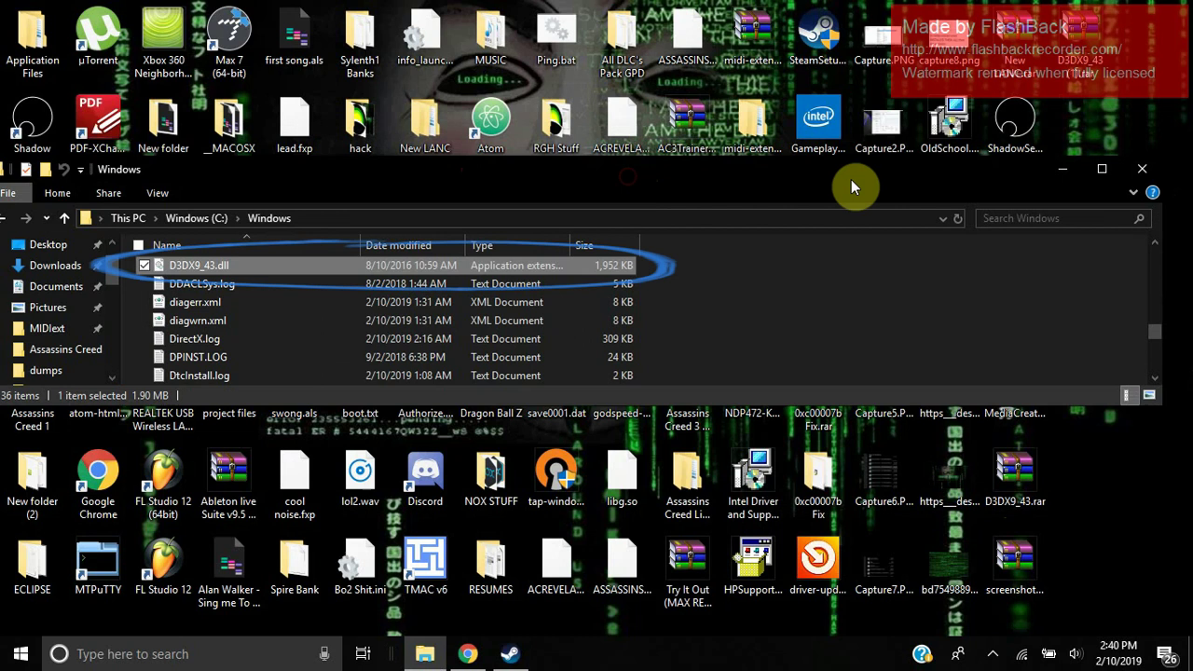
# Step: Close File Explorer and relaunch Counter-Strike: Global Offensive from the Steam library
pyautogui.click(1133, 170)
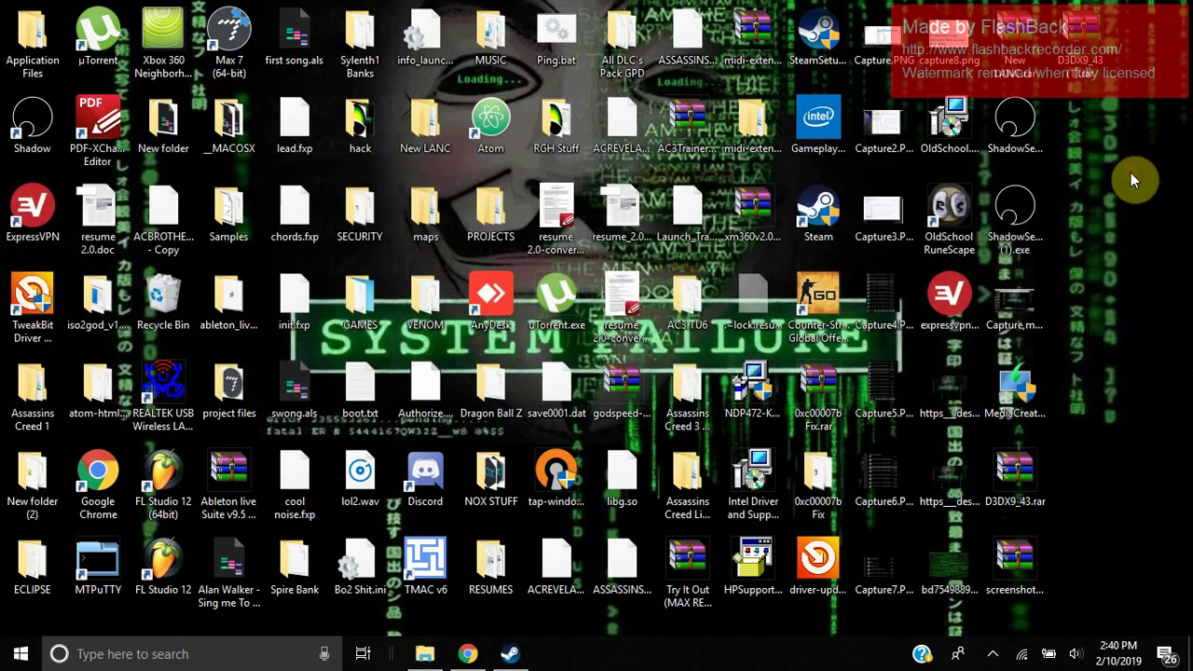
pyautogui.click(499, 657)
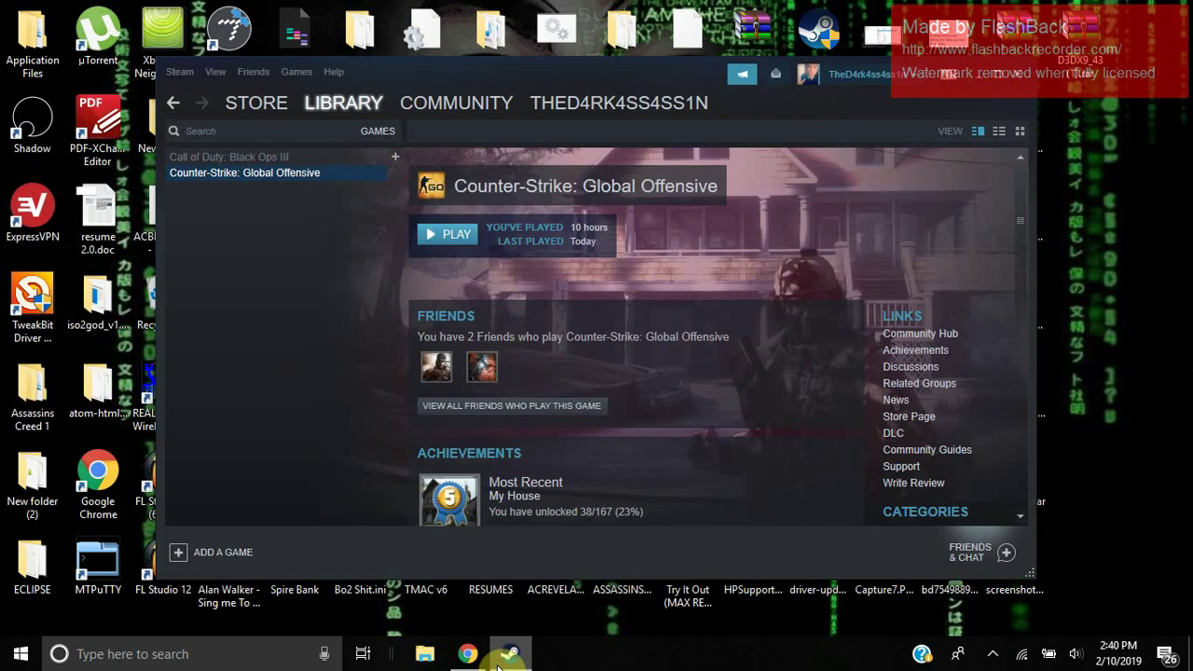
pyautogui.click(454, 238)
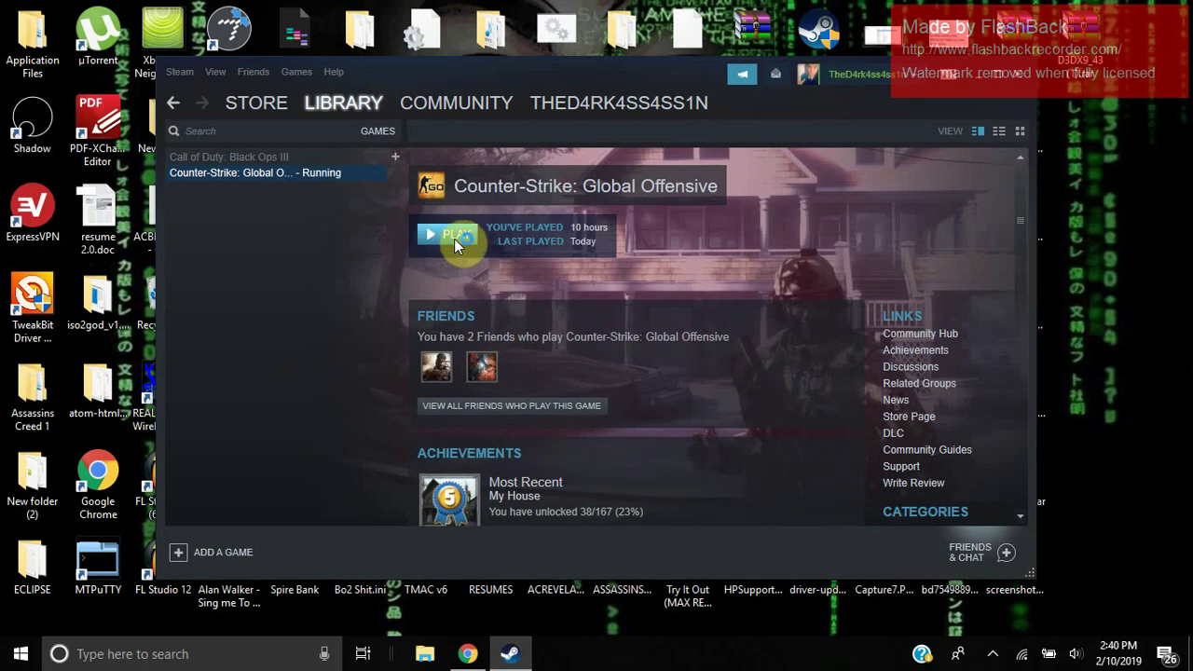